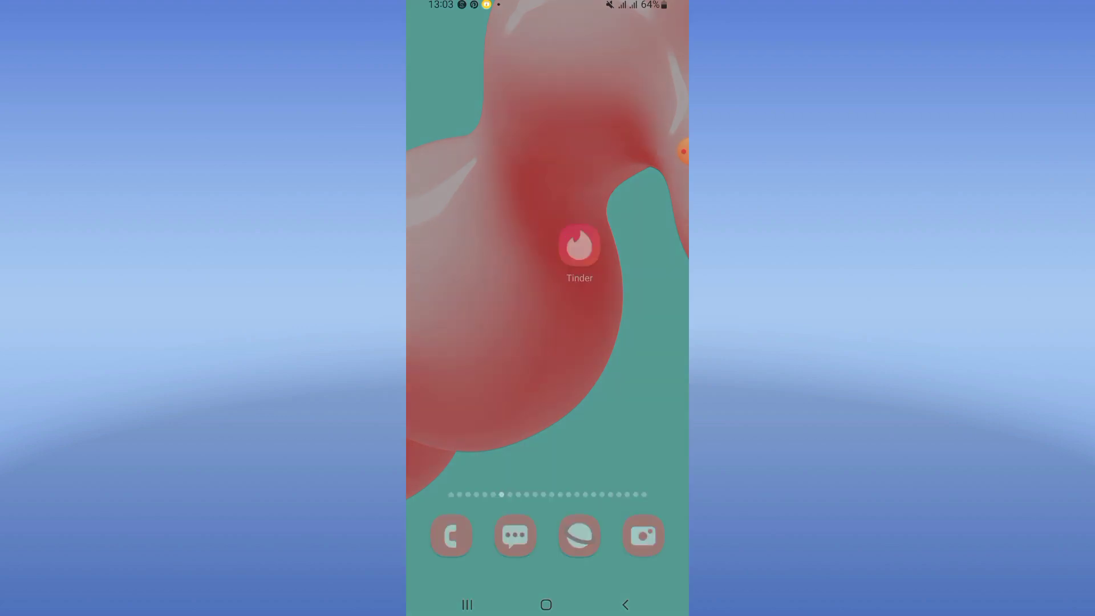
Step: Swipe up from the home screen to reveal the app drawer with Settings, Phone and Calendar
left_click_drag(549, 428, 547, 171)
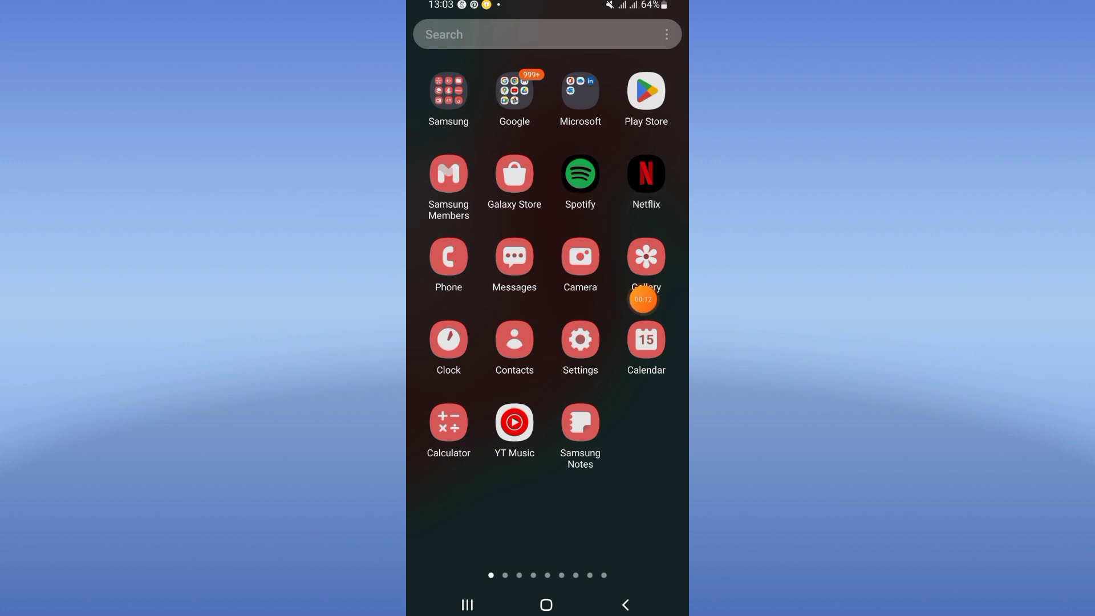
Step: In Settings, find Tinder by searching 'tind' under Apps and open its app info page
left_click(581, 339)
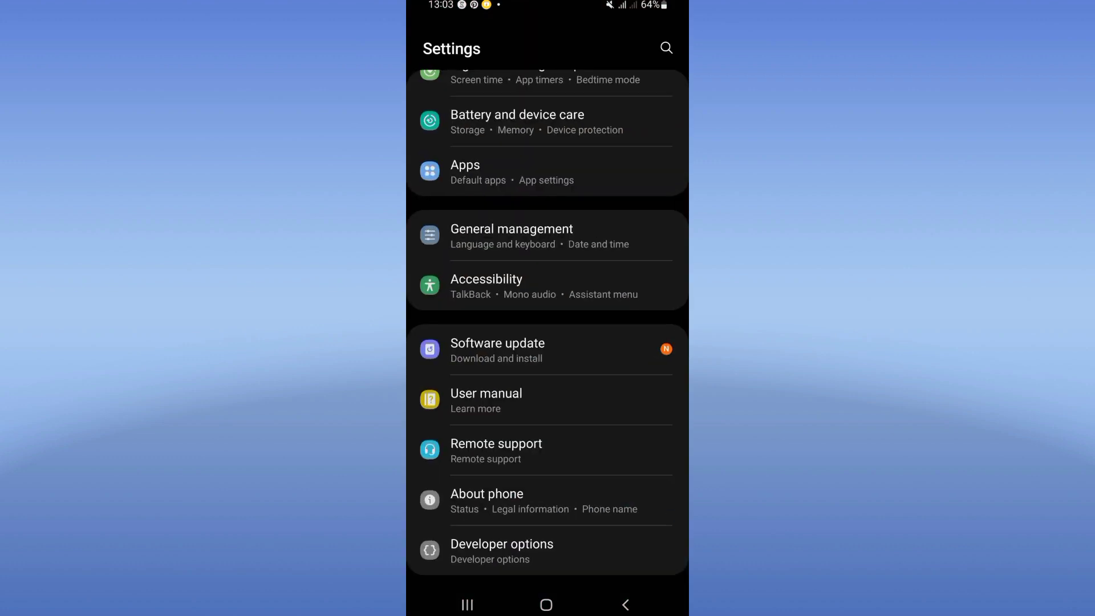
left_click(514, 171)
left_click(641, 48)
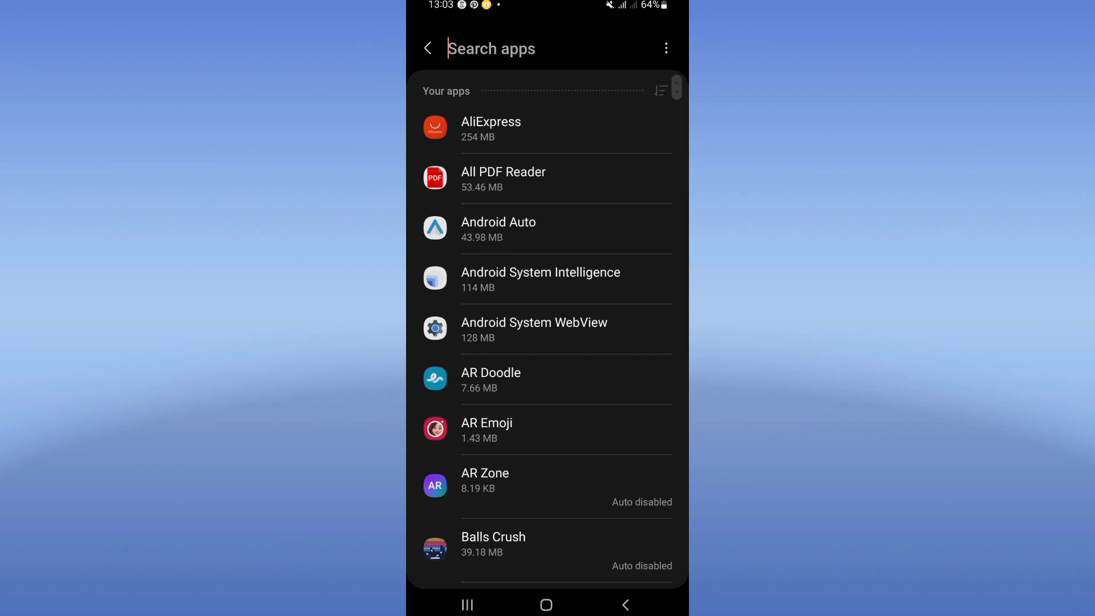
type("tind")
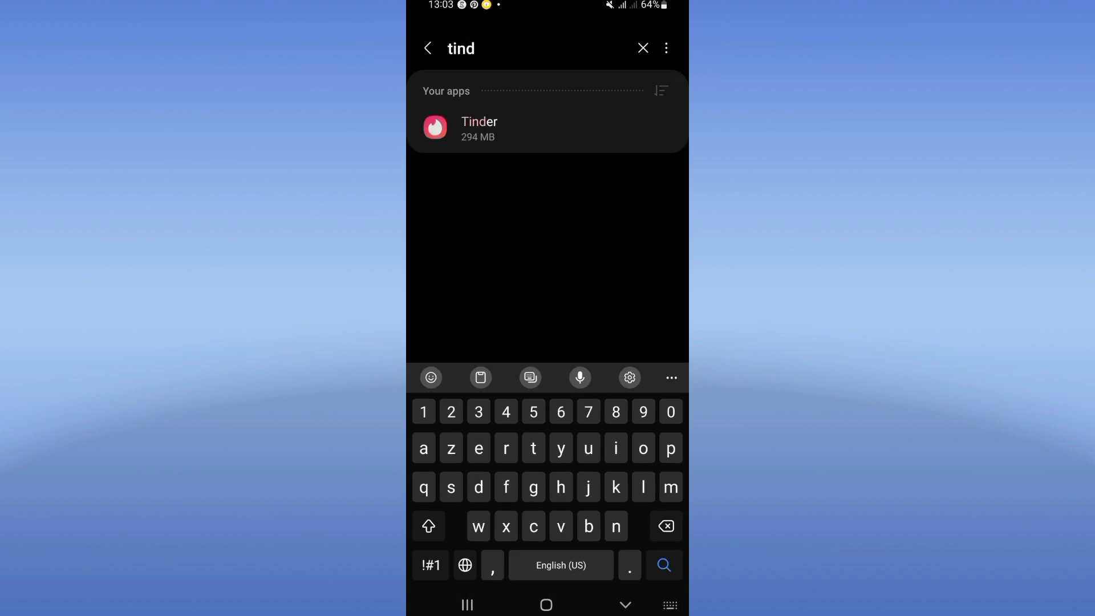
left_click(514, 129)
scroll(548, 342, "down", 5)
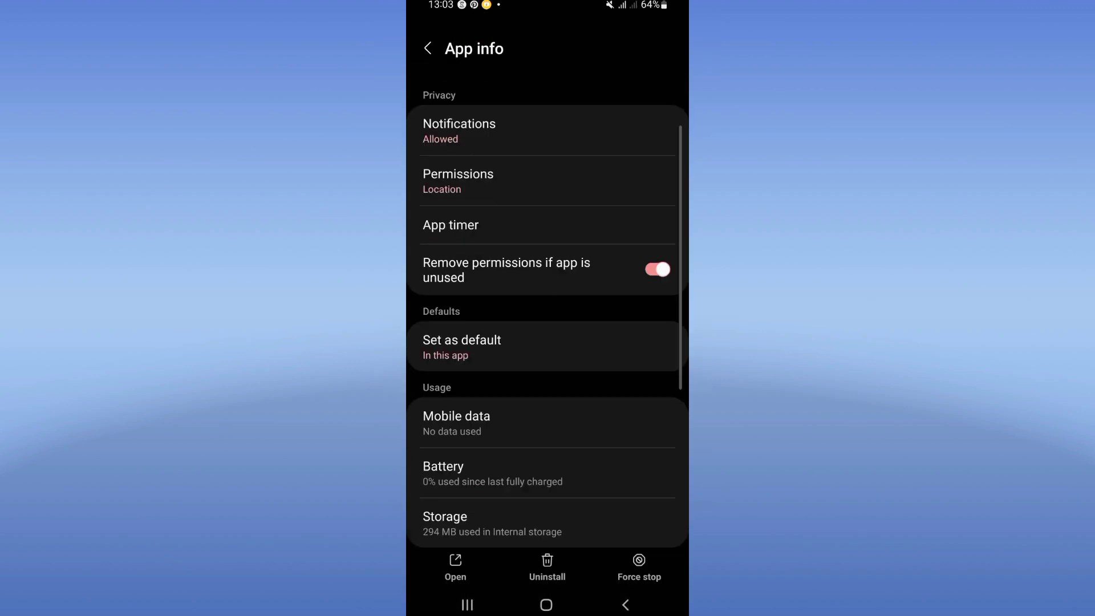
Step: Clear Tinder's cache from its Storage page and return to app info
left_click(547, 375)
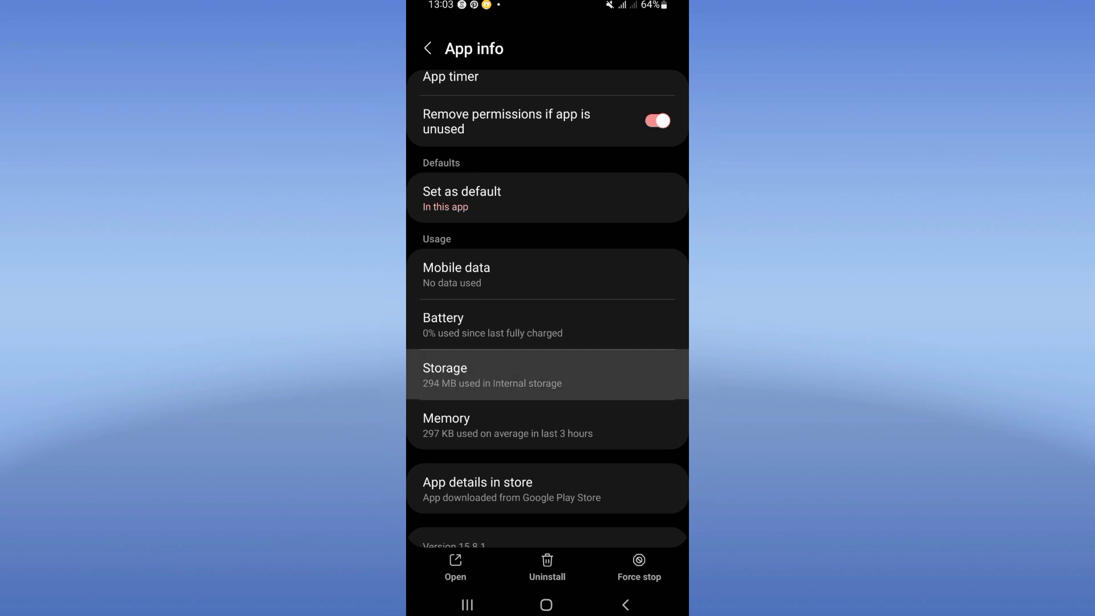
left_click(616, 568)
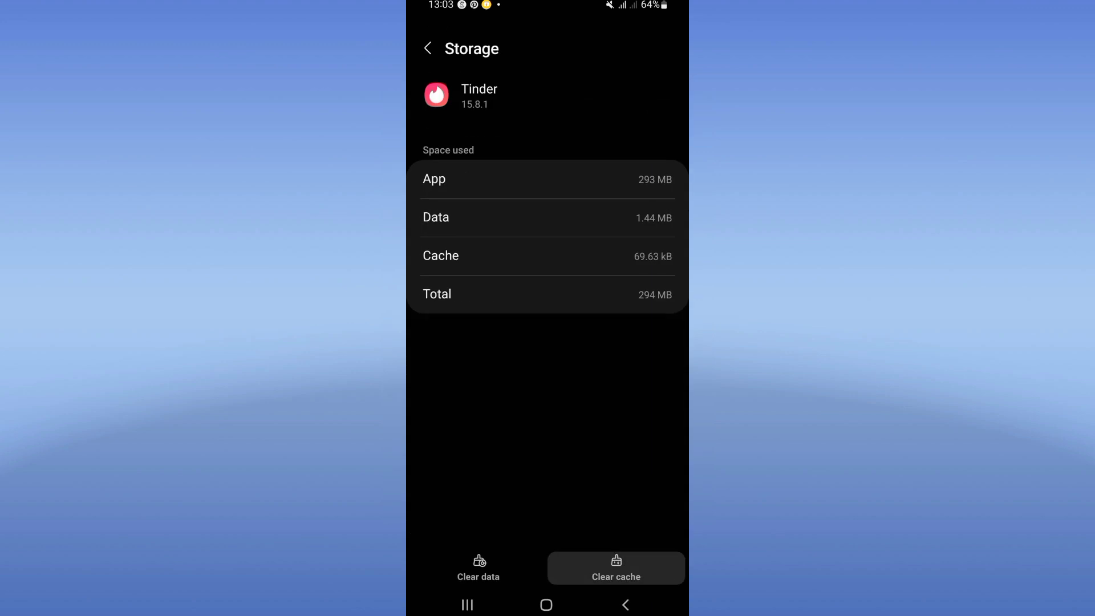
left_click(626, 604)
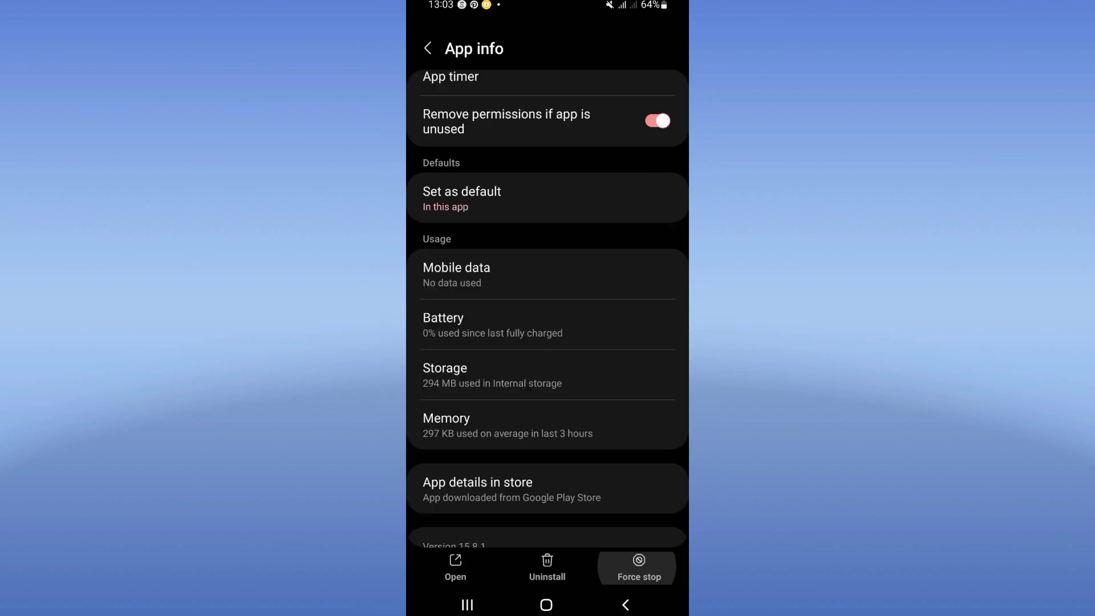
Step: Force-stop Tinder, check its supported-links default settings, and go back home
left_click(639, 569)
left_click(611, 549)
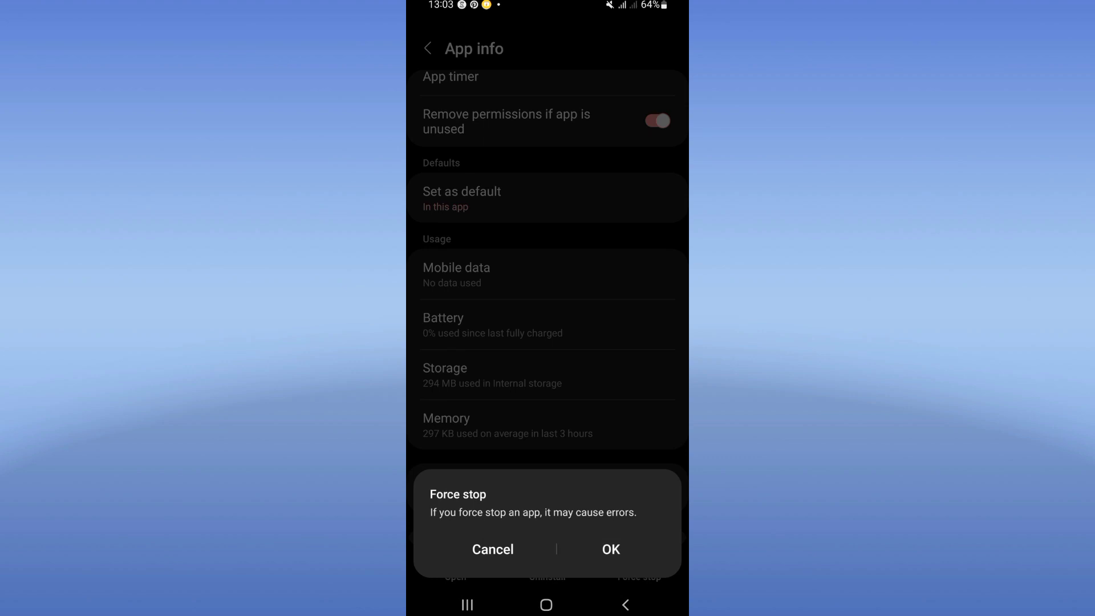
scroll(548, 300, "up", 3)
left_click(479, 303)
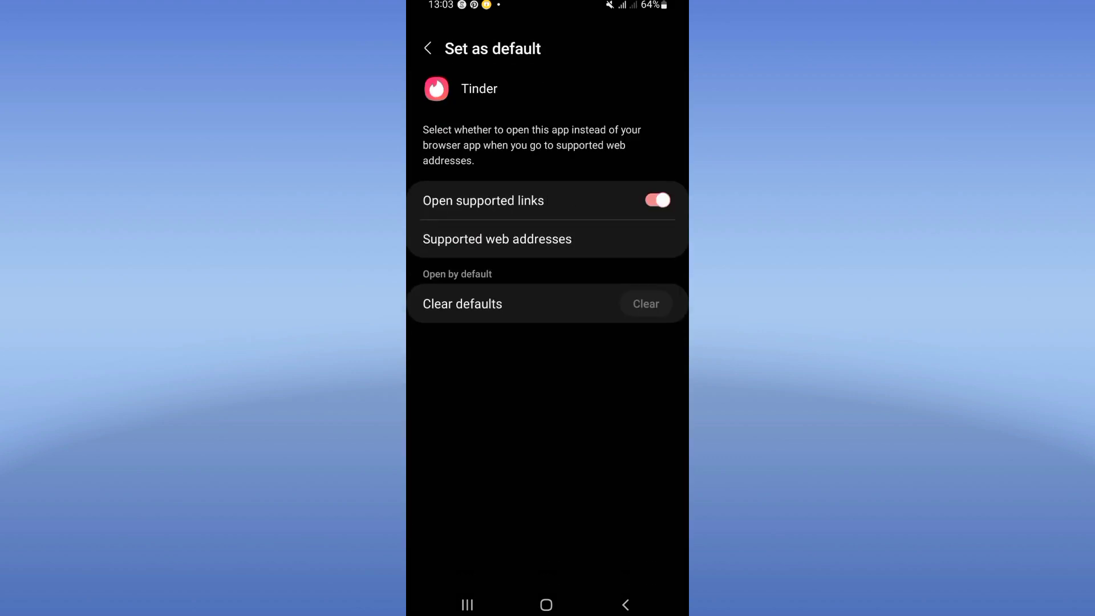
left_click(545, 604)
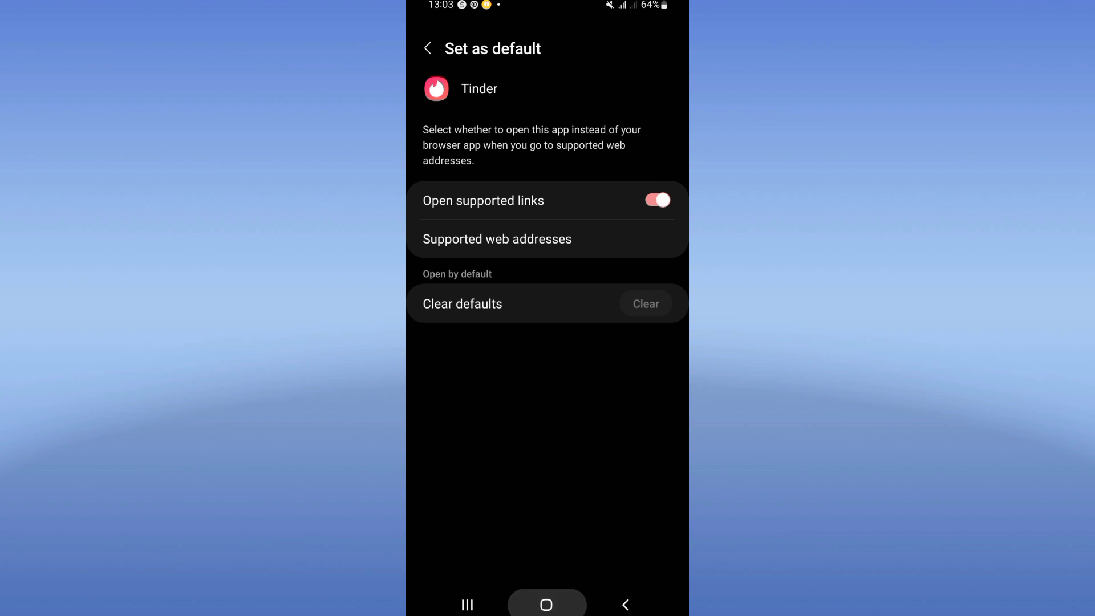
Step: Swipe up again, leaving the app drawer of installed apps open
left_click_drag(548, 471, 548, 214)
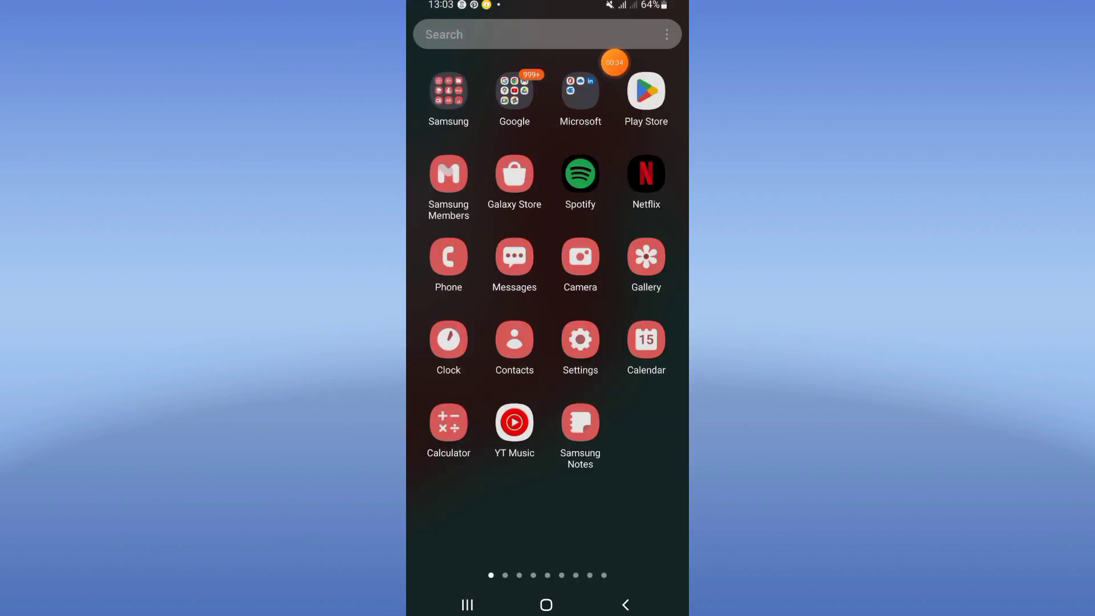
left_click_drag(623, 73, 672, 134)
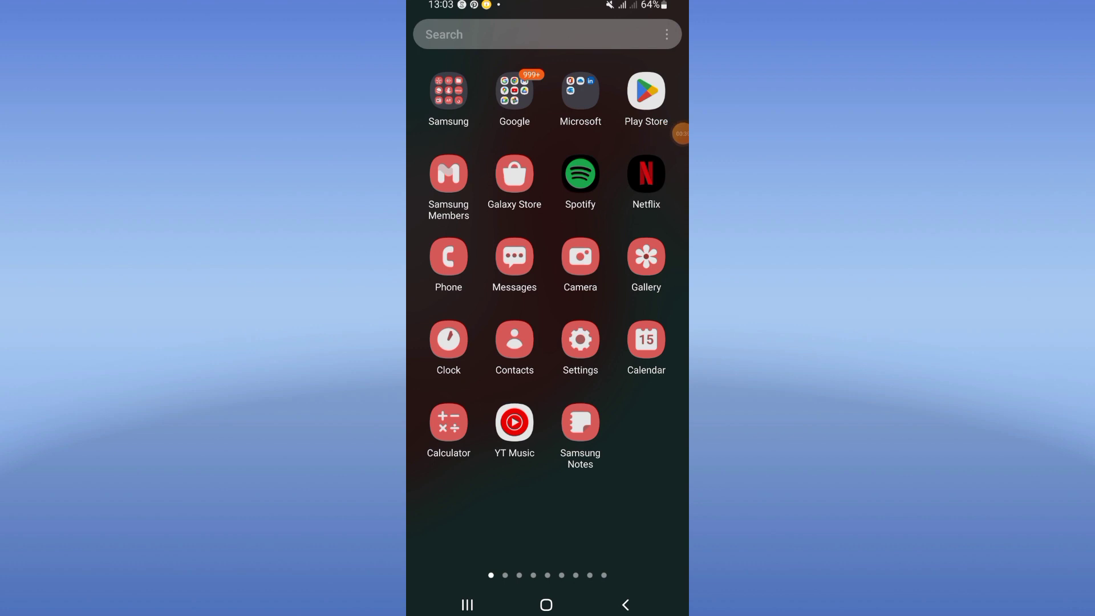
key("Home")
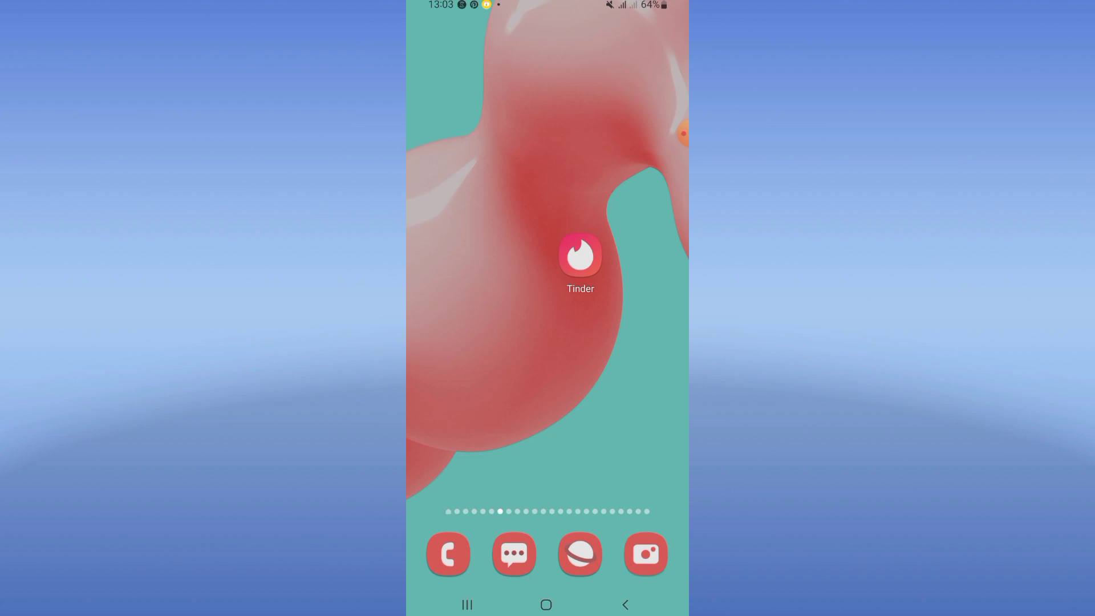
key("XF86PowerOff")
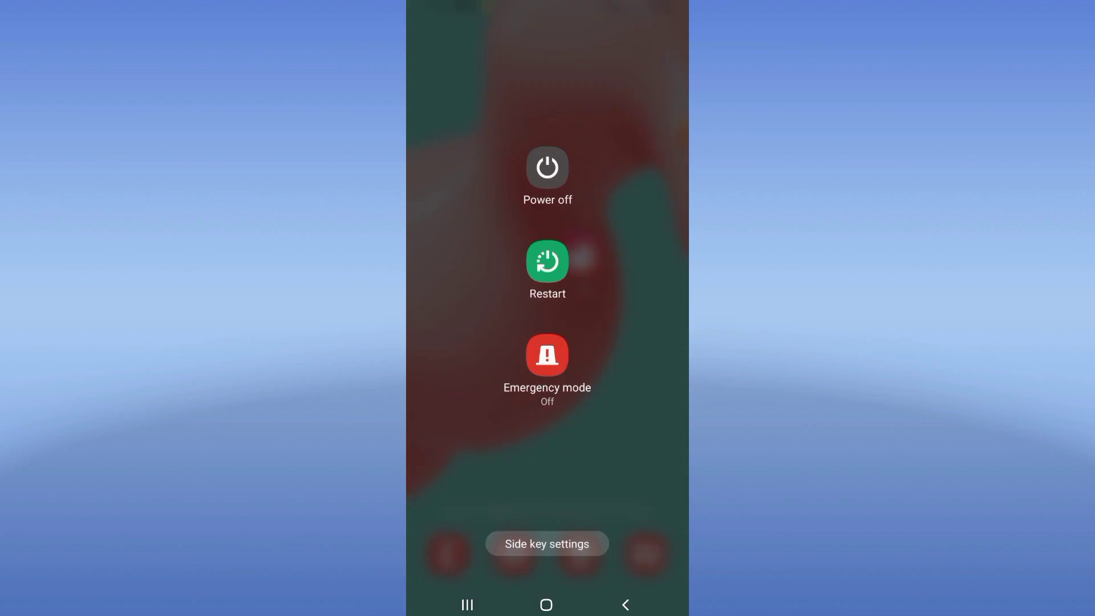
key("Escape")
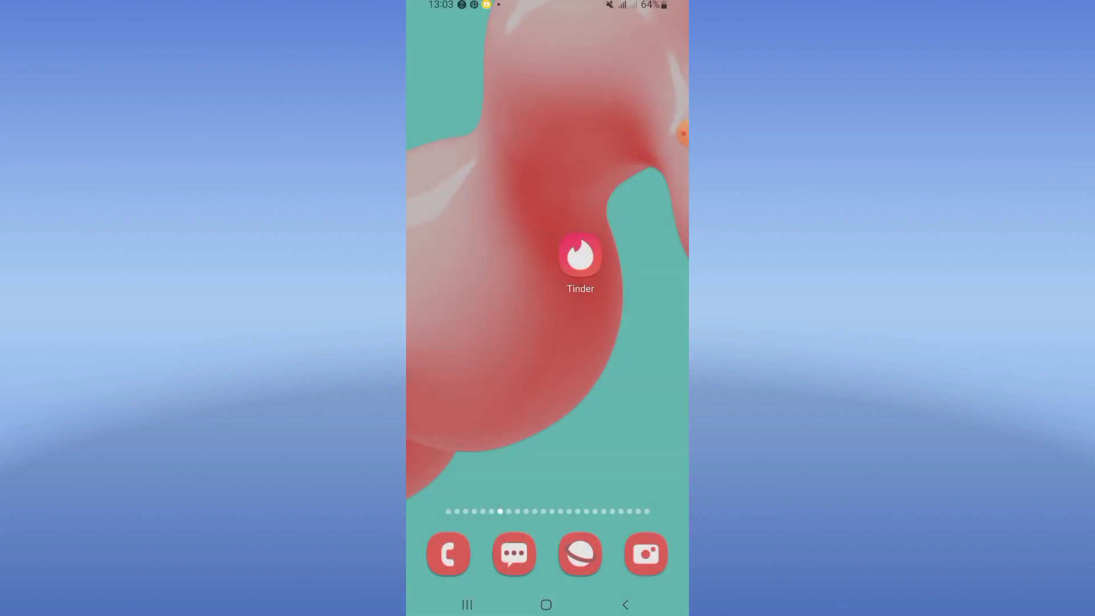